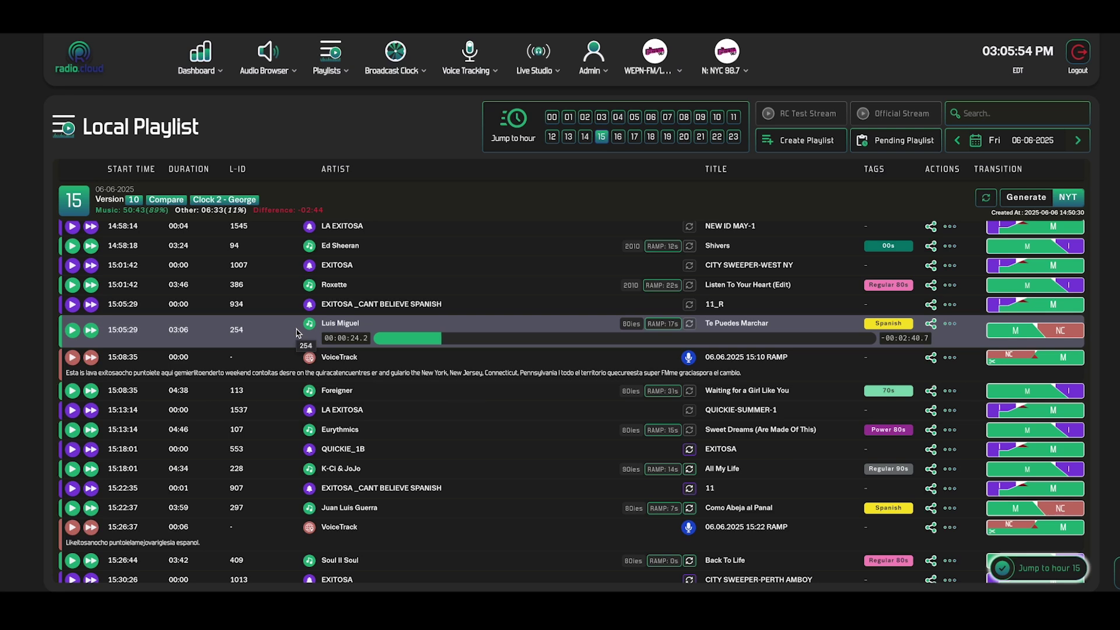
Jump the local playlist to hour 01 and from there to hour 19.
click(296, 333)
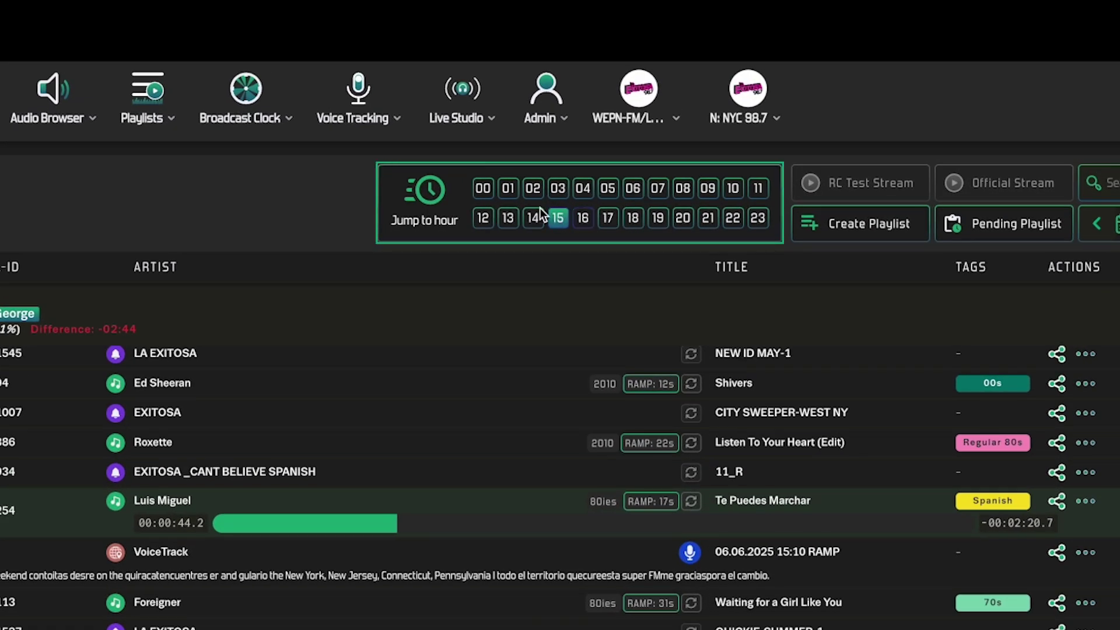
click(508, 188)
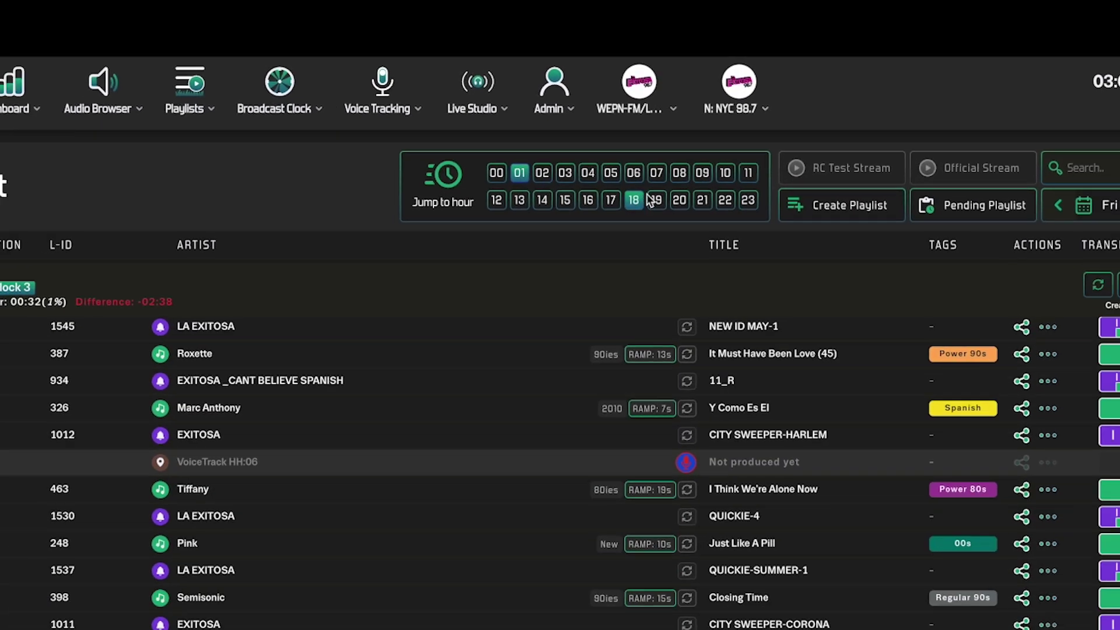
click(651, 200)
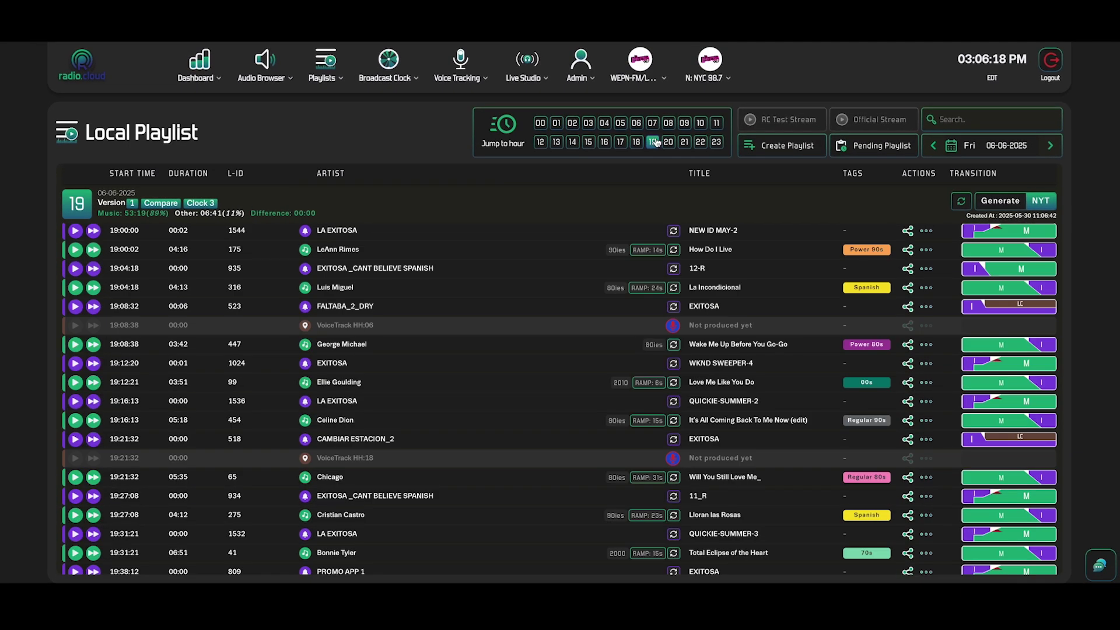
Search the day's playlist for "leann", review the matches across all hours, and clear the search.
click(972, 120)
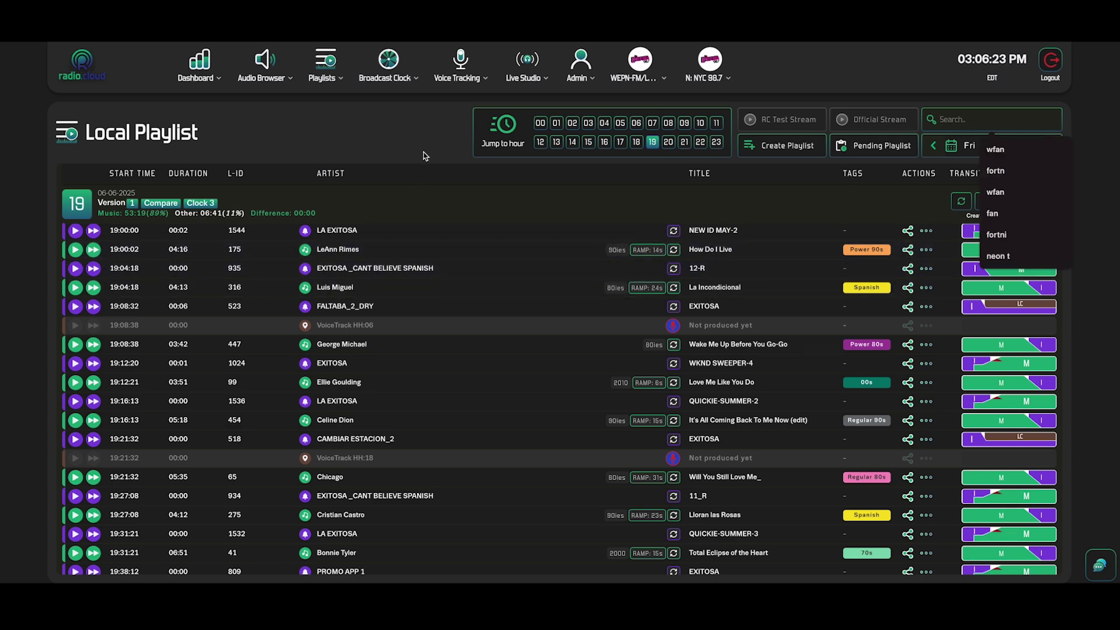
text(lean)
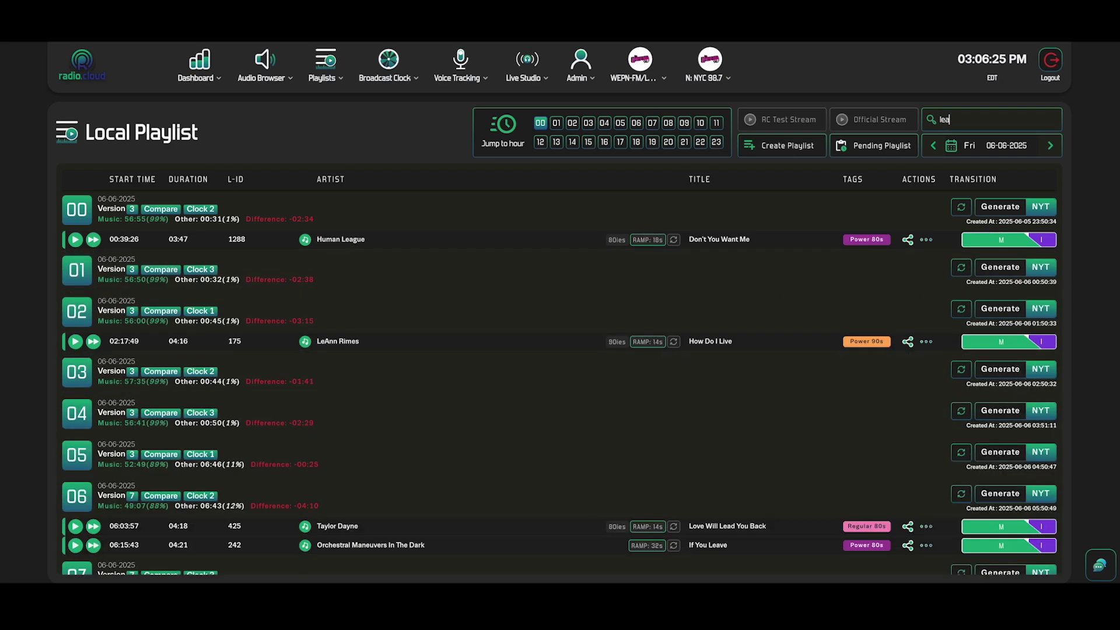
text(n)
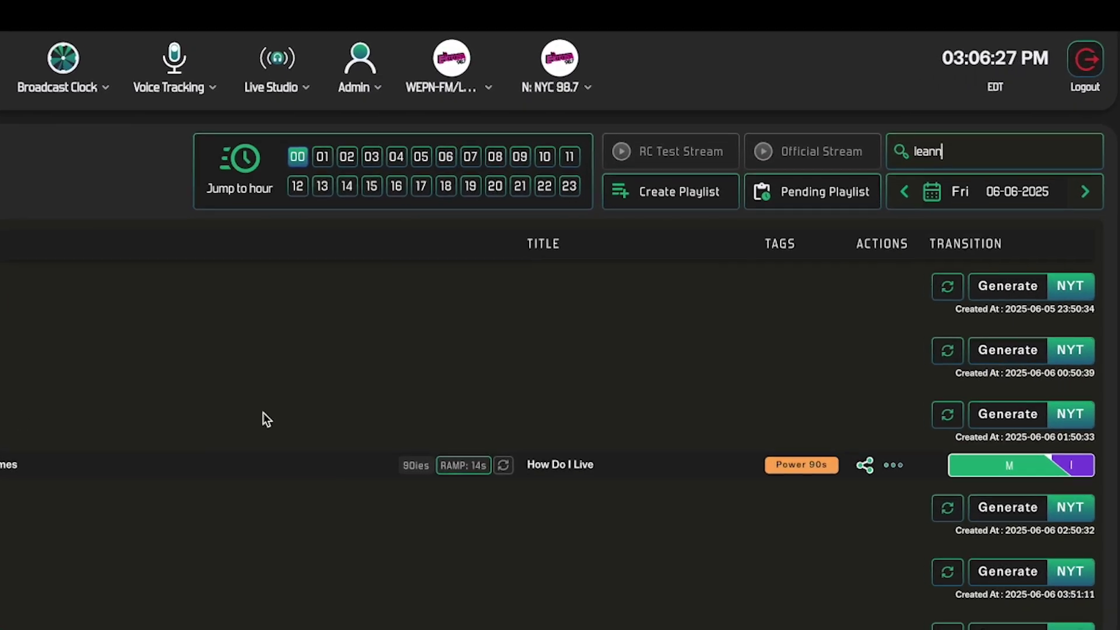
scroll(264, 412, down, 15)
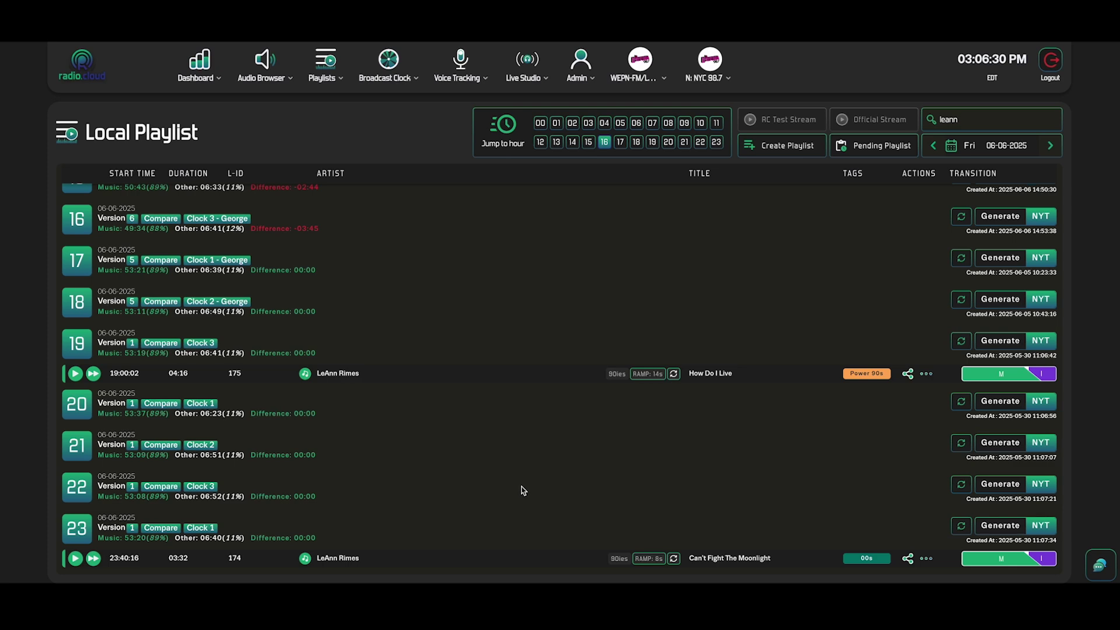
scroll(523, 489, up, 15)
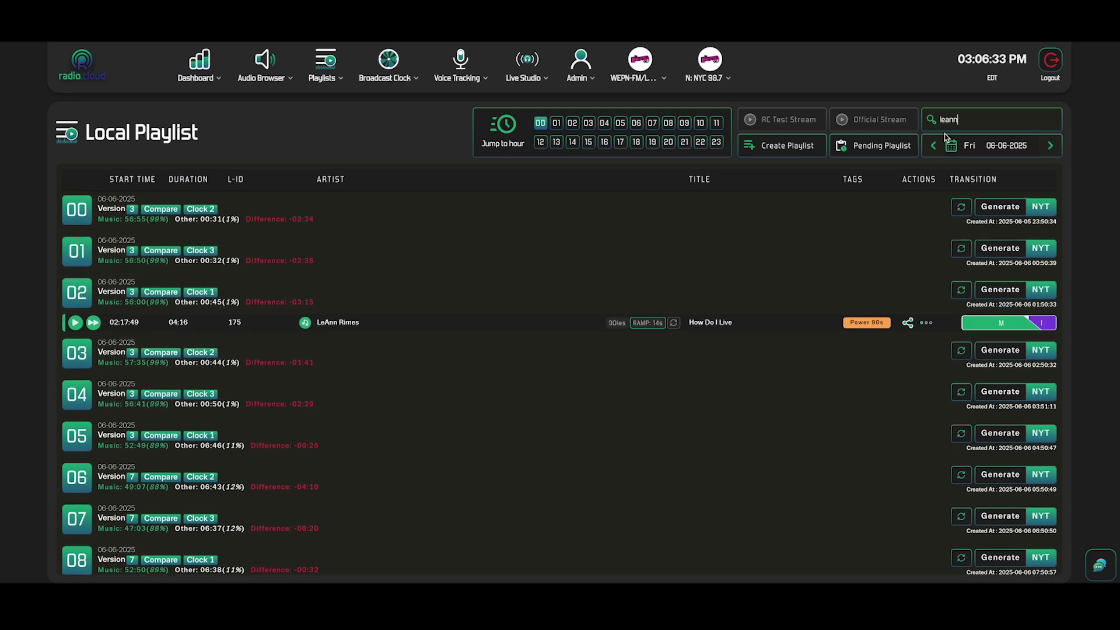
drag(962, 119, 923, 122)
key(BackSpace)
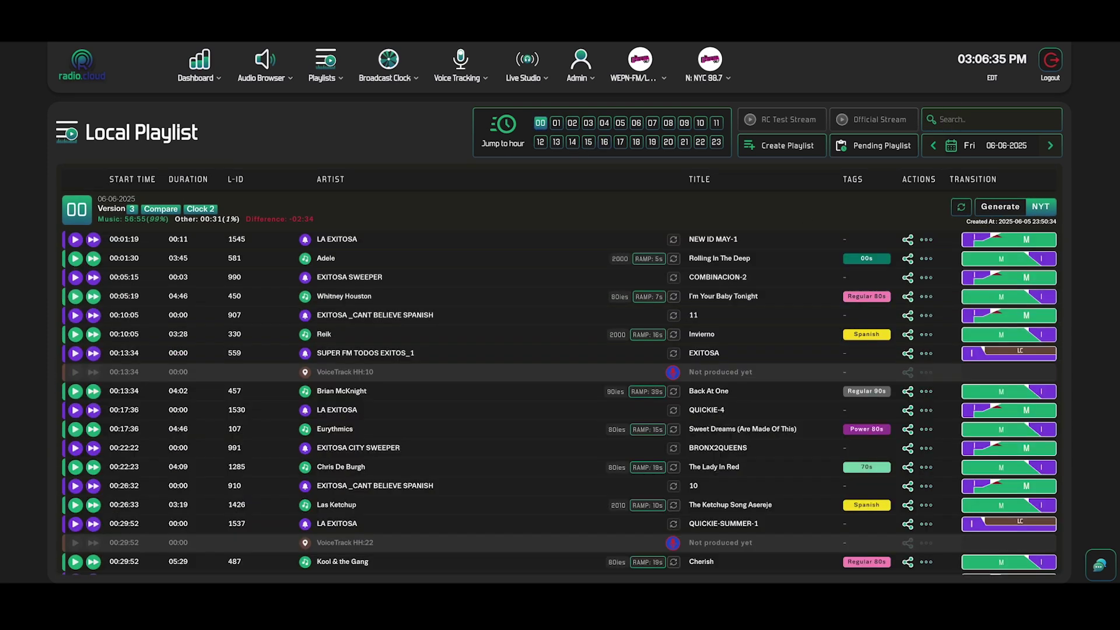
Open the playlist's date picker, close it without choosing another day, and jump to hour 15.
click(992, 147)
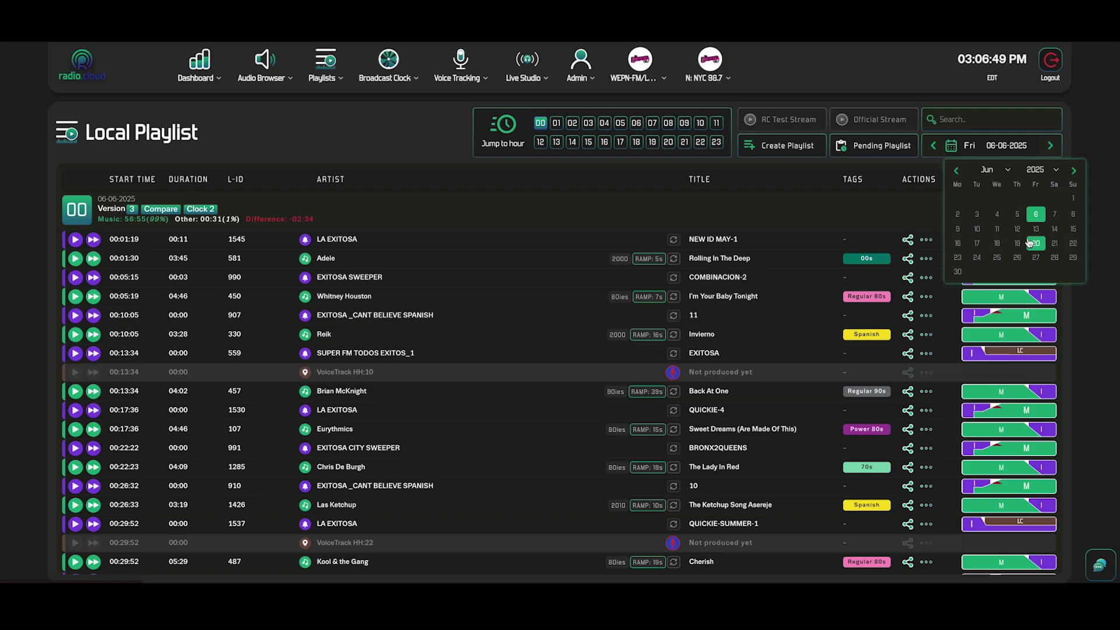
click(1094, 138)
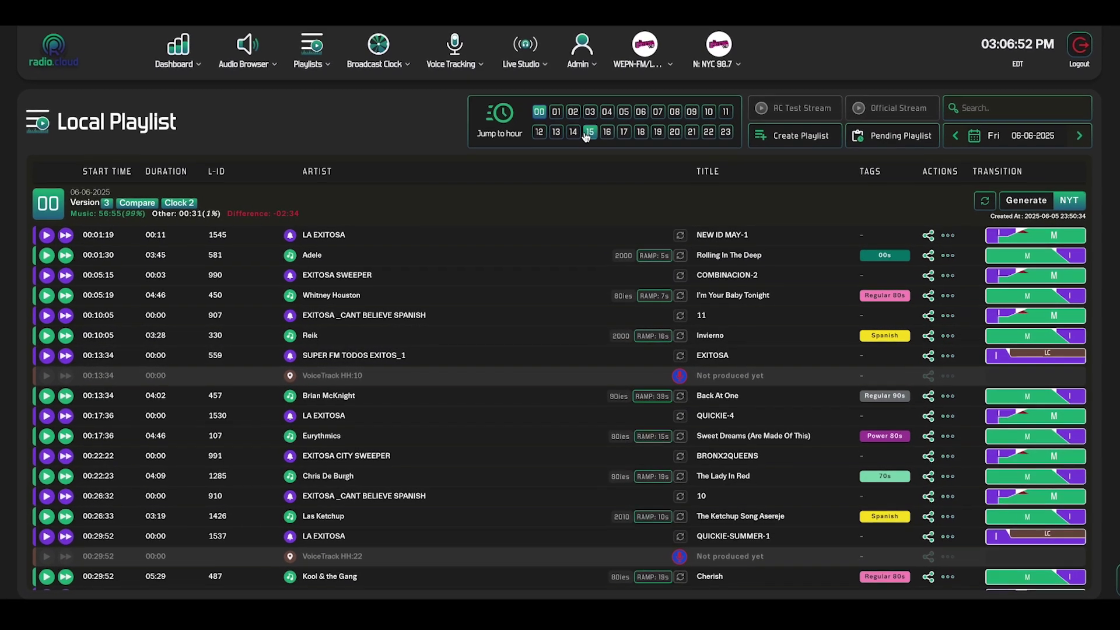
click(588, 134)
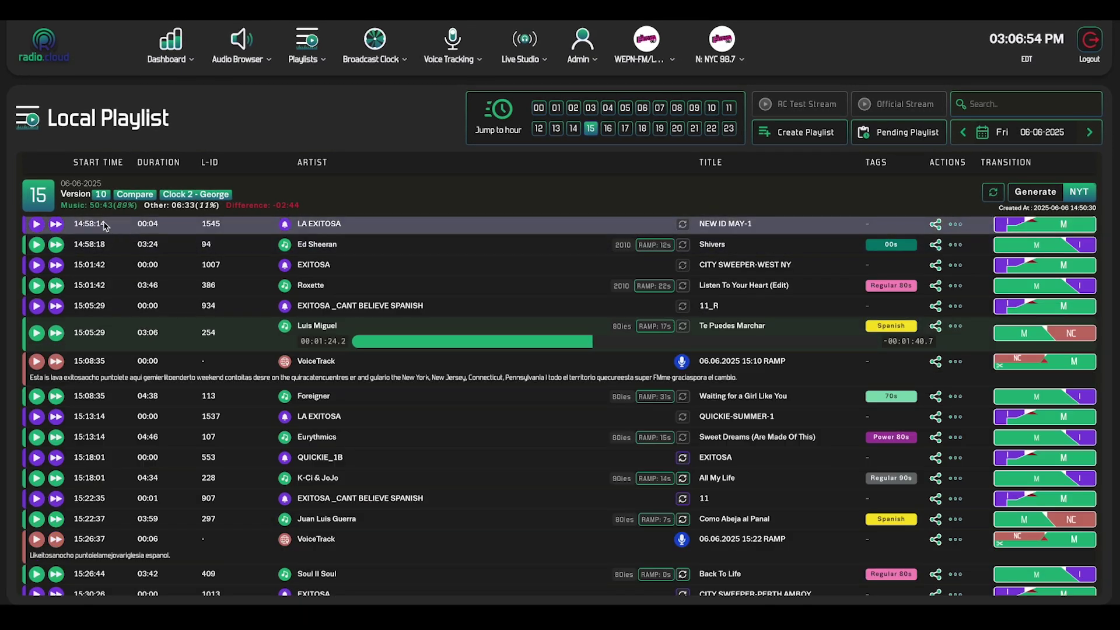
Play the 14:58:14 LA EXITOSA "NEW ID MAY-1" item in the Audio Player and in Web Playout, closing each player.
click(47, 245)
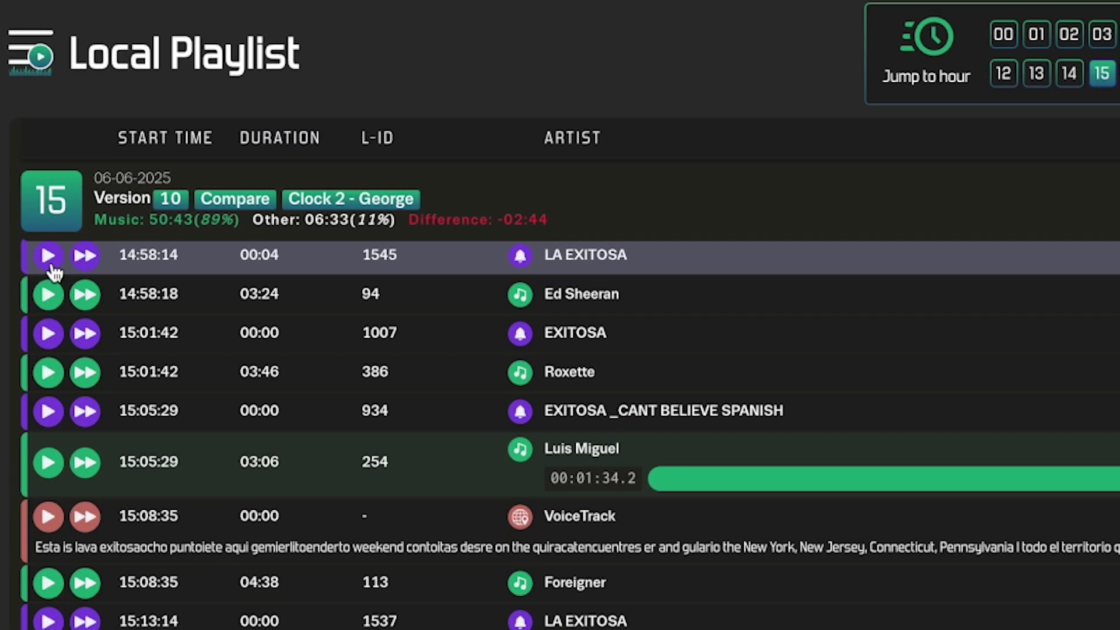
click(85, 257)
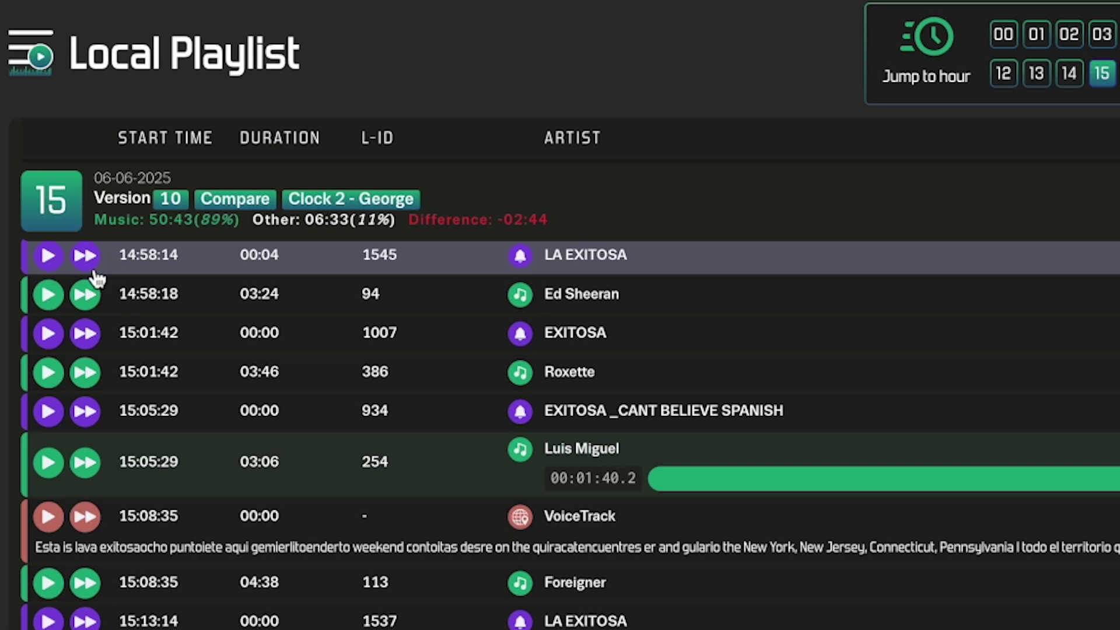
click(48, 257)
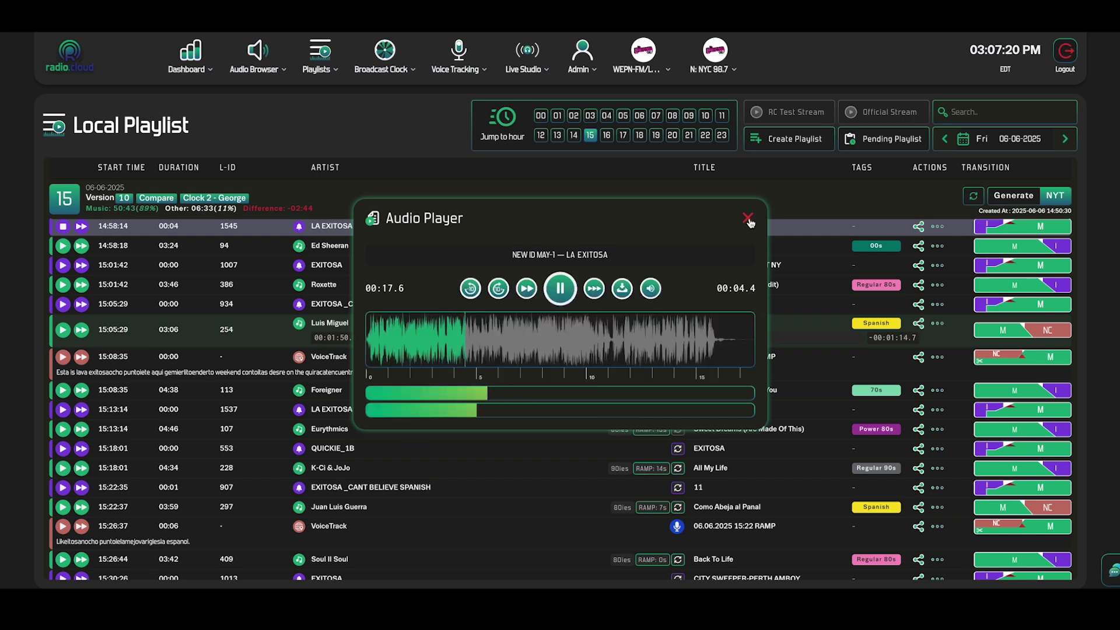
click(749, 221)
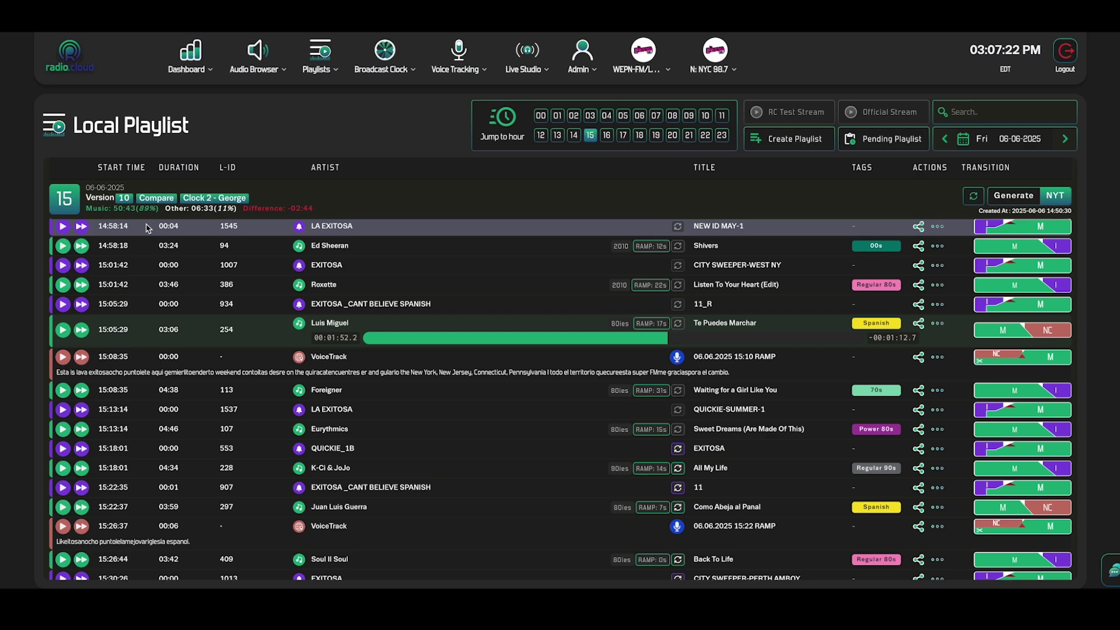
click(81, 228)
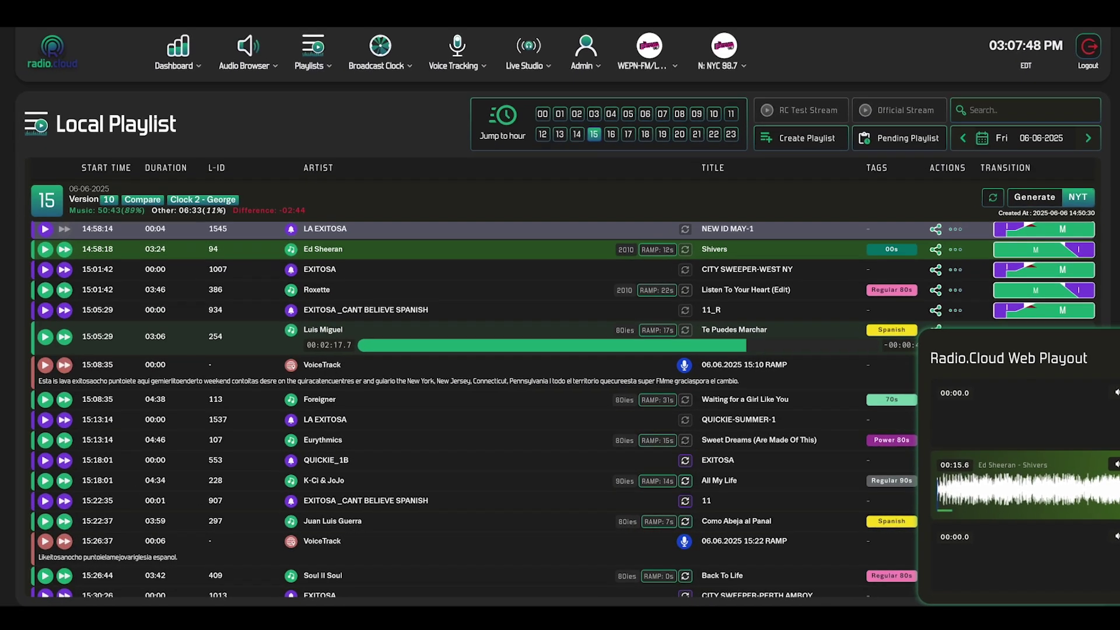
click(1108, 331)
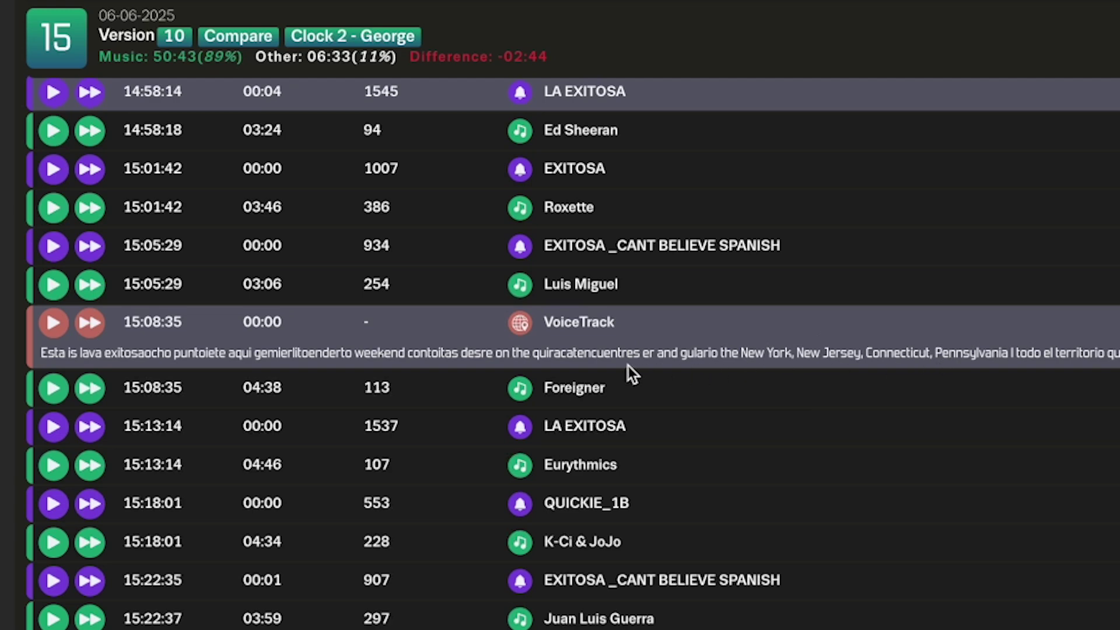
Open the Music Selector for replacing Soul II Soul's "Back To Life" in hour 15 and close it without choosing a song.
scroll(577, 279, up, 1)
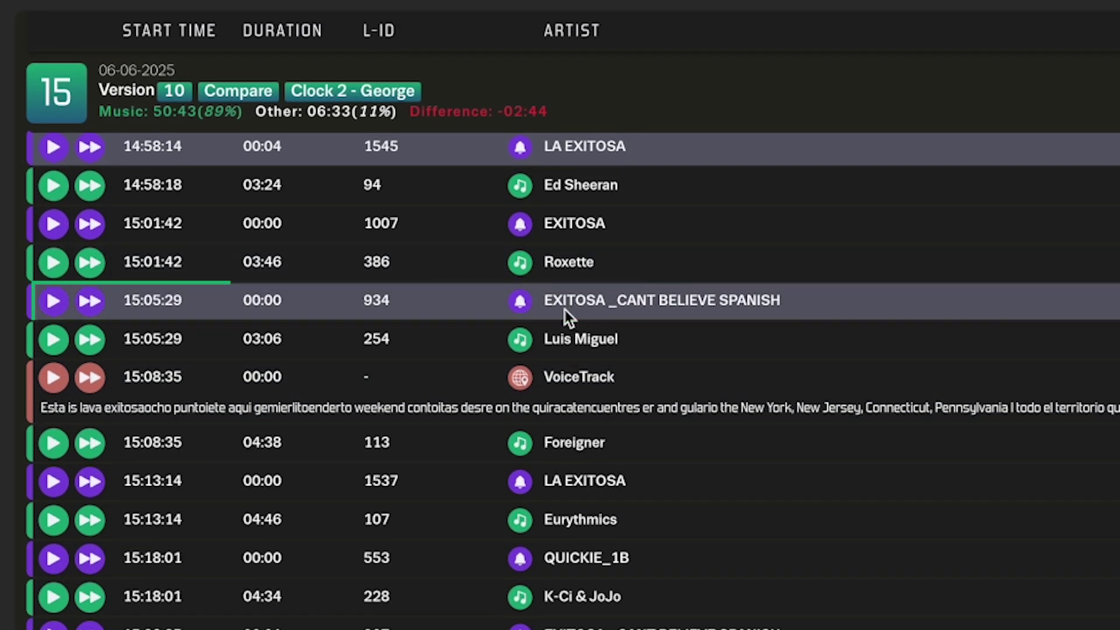
scroll(565, 309, down, 20)
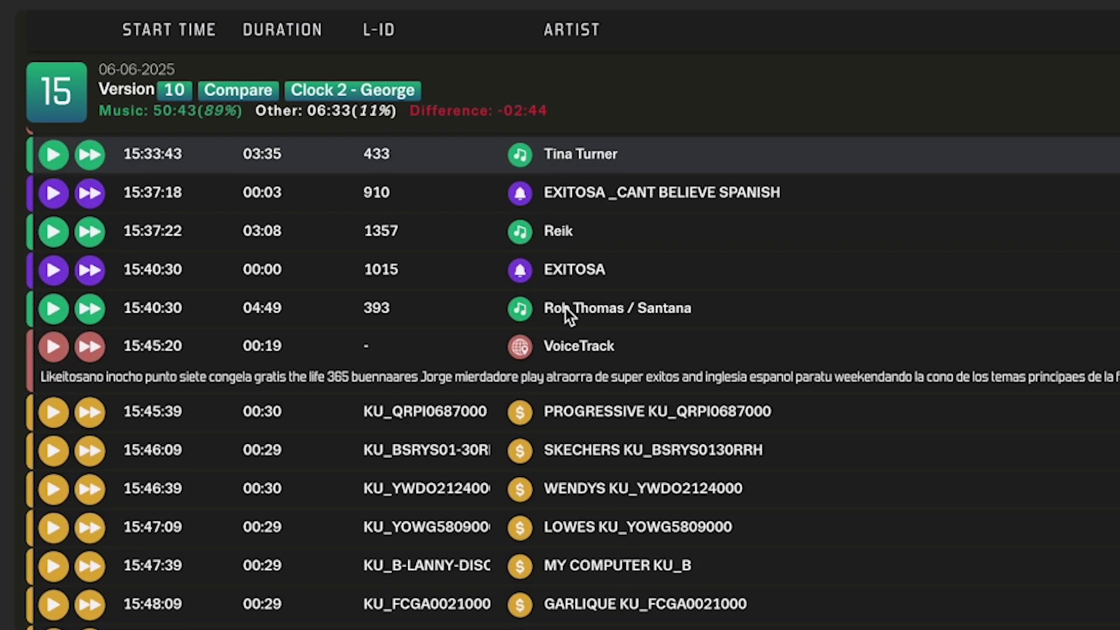
scroll(370, 437, down, 2)
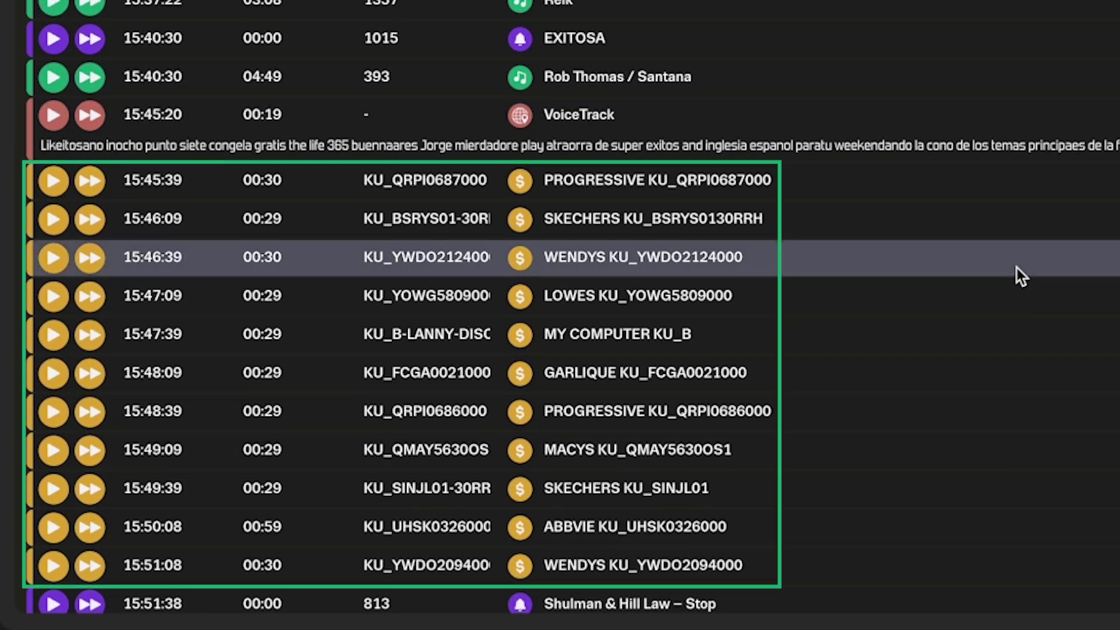
scroll(991, 397, up, 9)
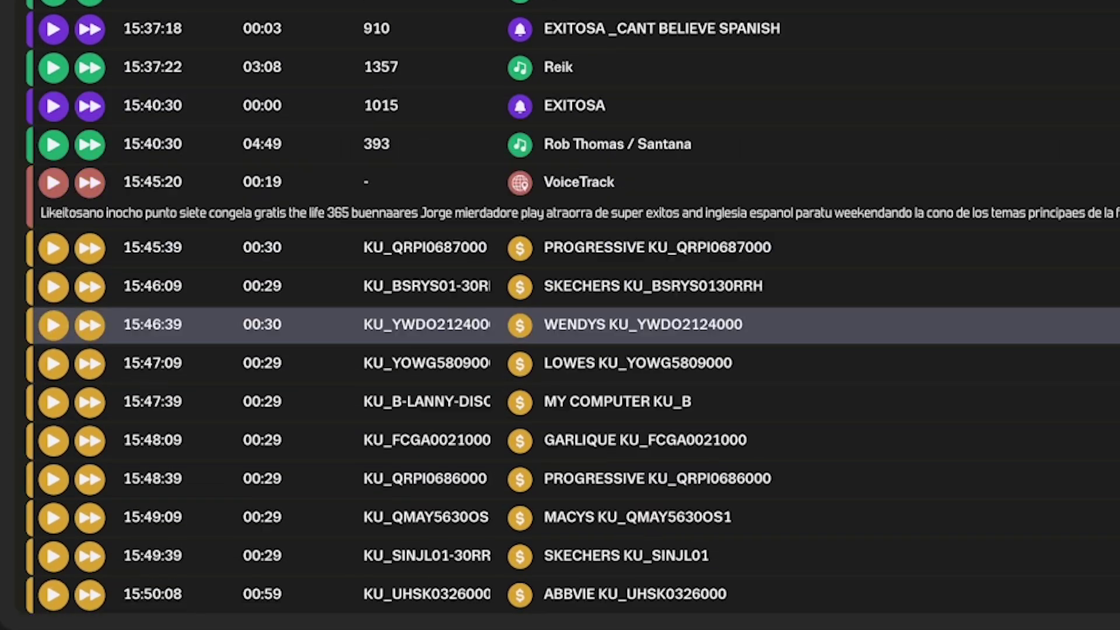
scroll(992, 396, up, 1)
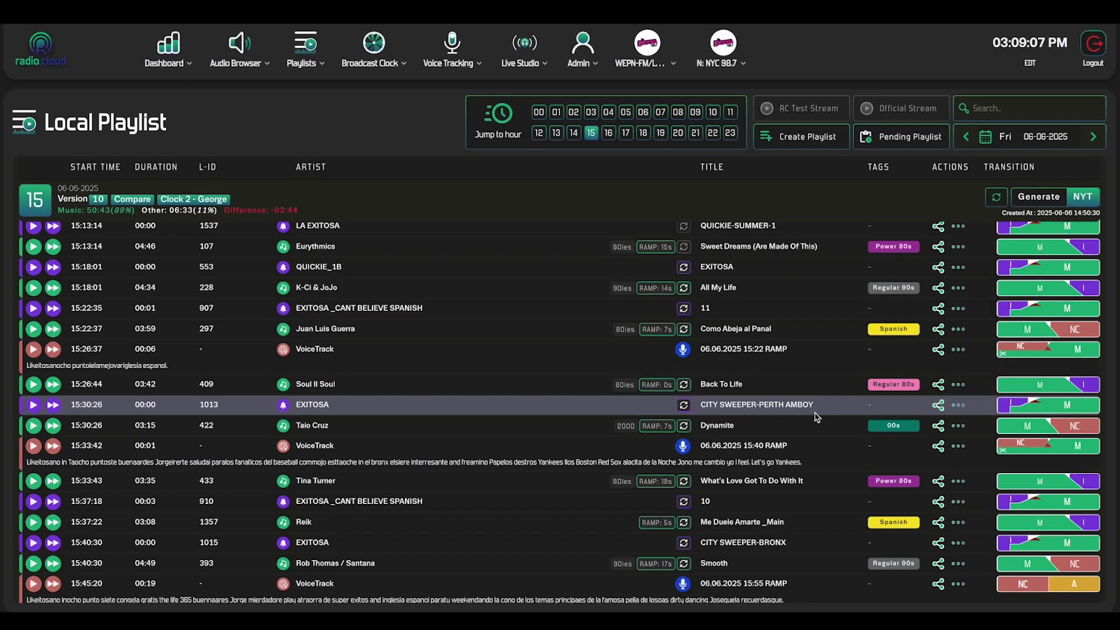
click(684, 387)
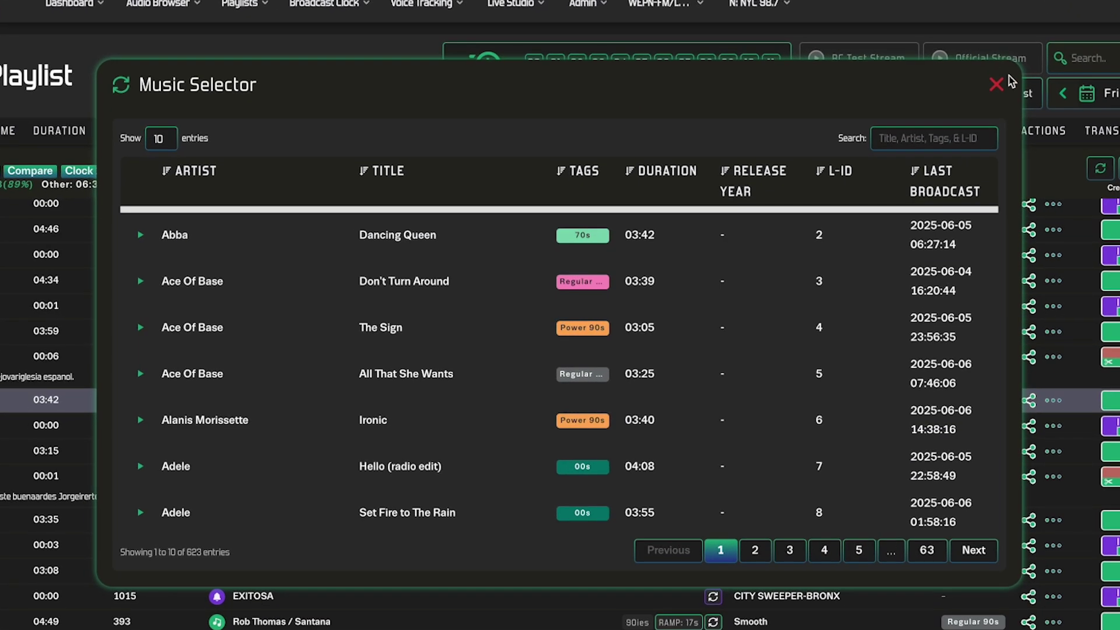
click(996, 86)
View the popularity and audio feature details of Taio Cruz's "Dynamite" and close them.
scroll(717, 445, down, 5)
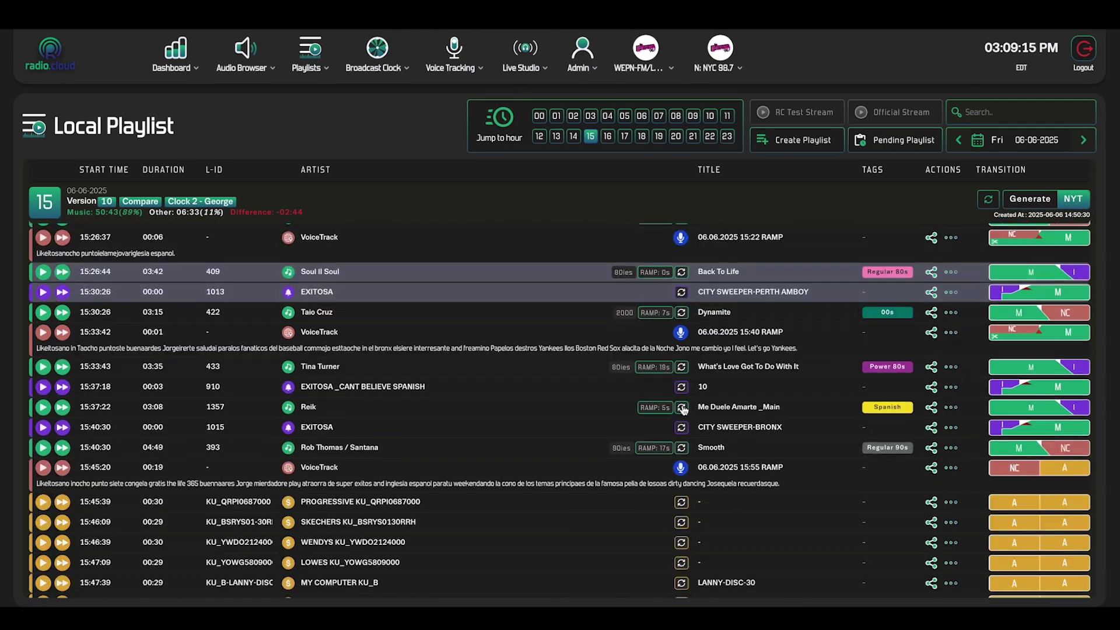
scroll(684, 418, up, 2)
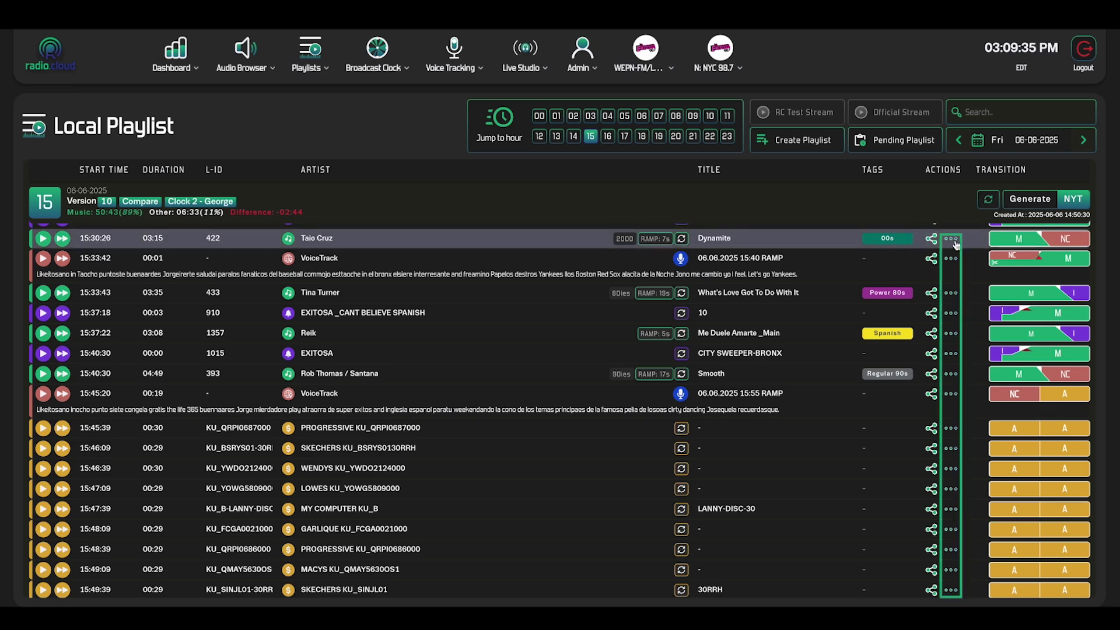
scroll(780, 270, up, 1)
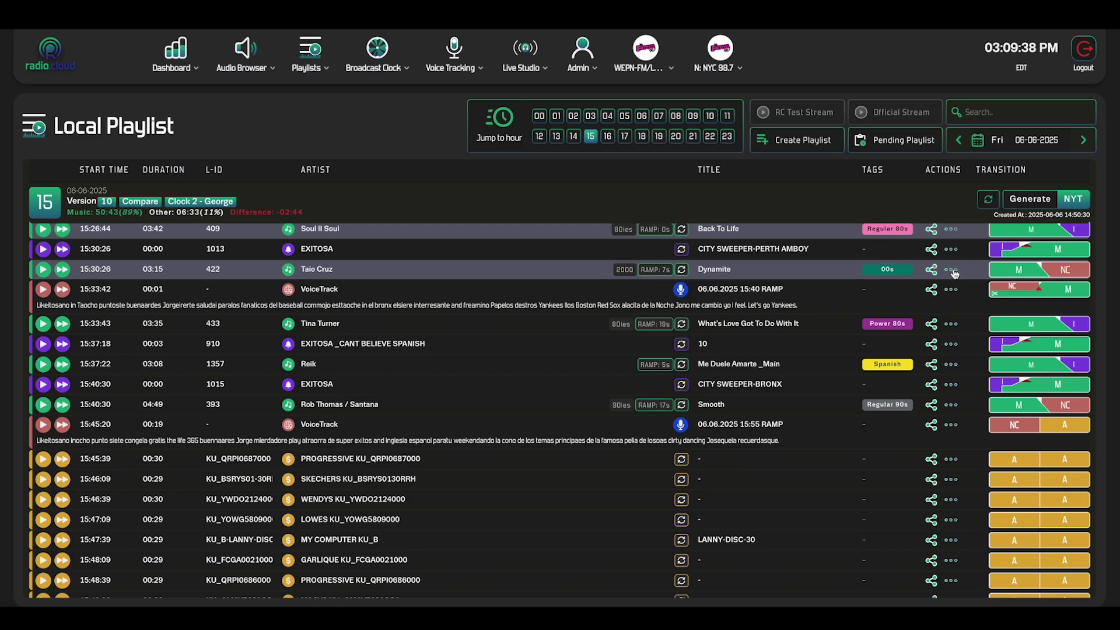
click(952, 270)
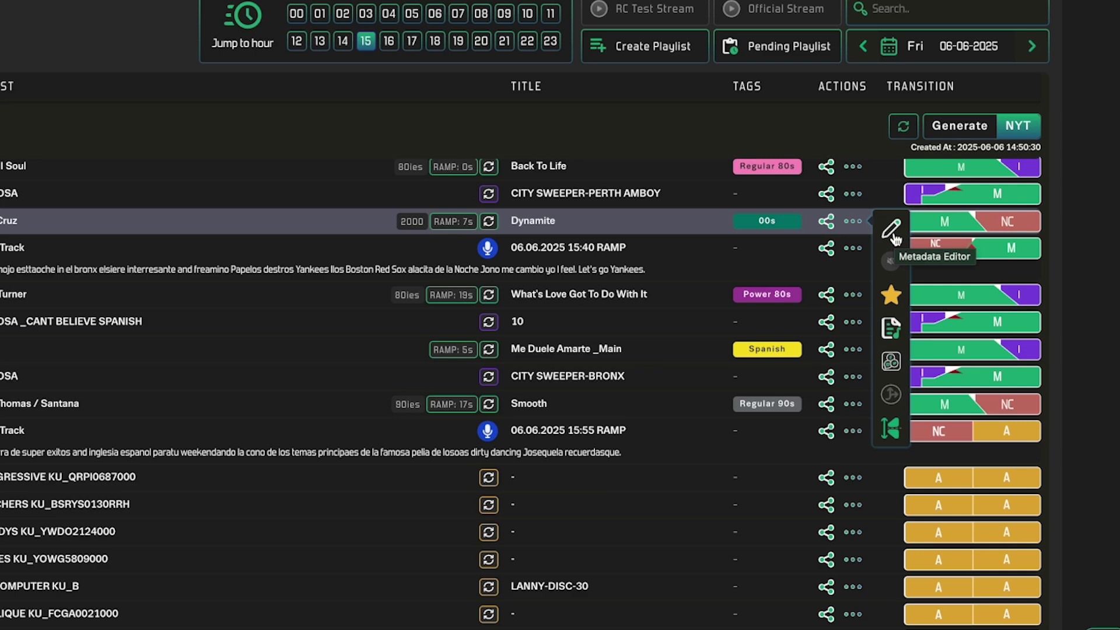
click(894, 302)
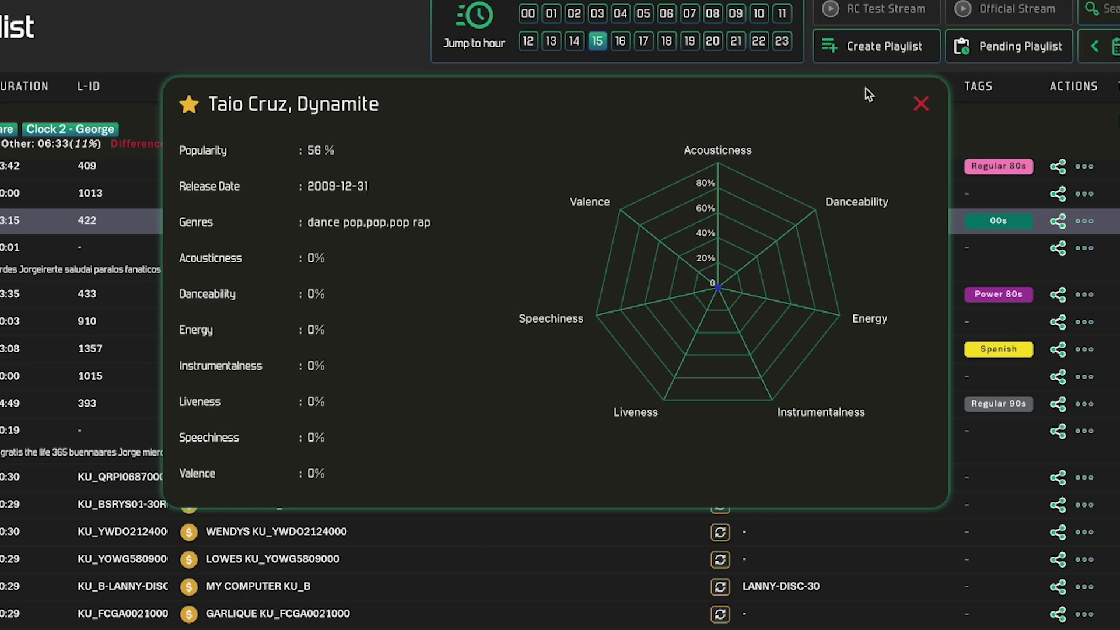
click(921, 104)
Open the lyrics window for Taio Cruz's "Dynamite" and close it.
click(1085, 220)
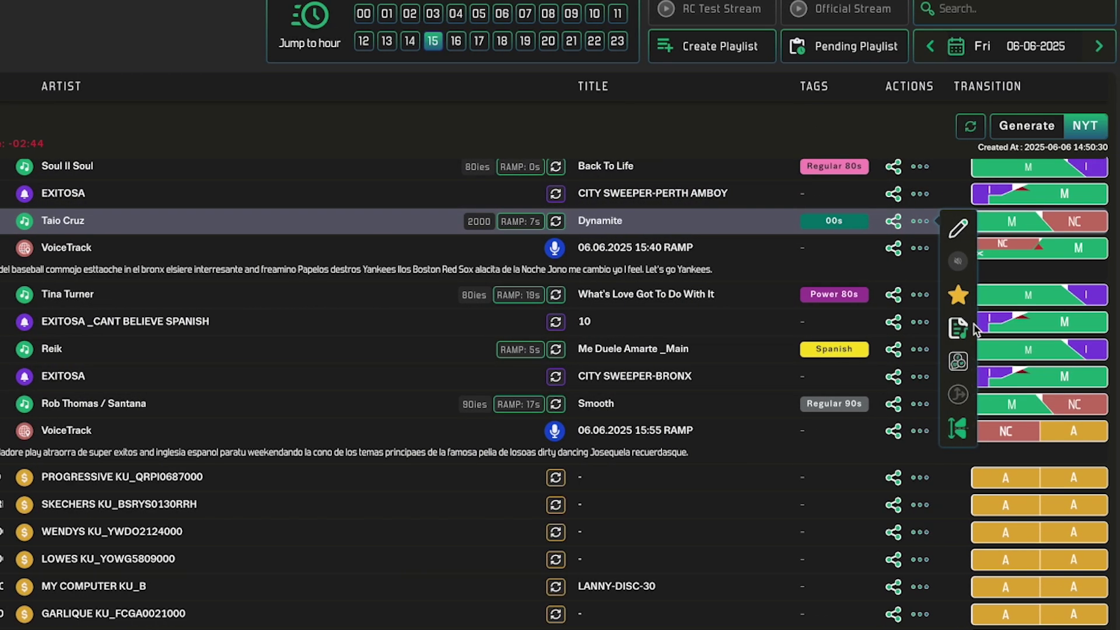
click(959, 328)
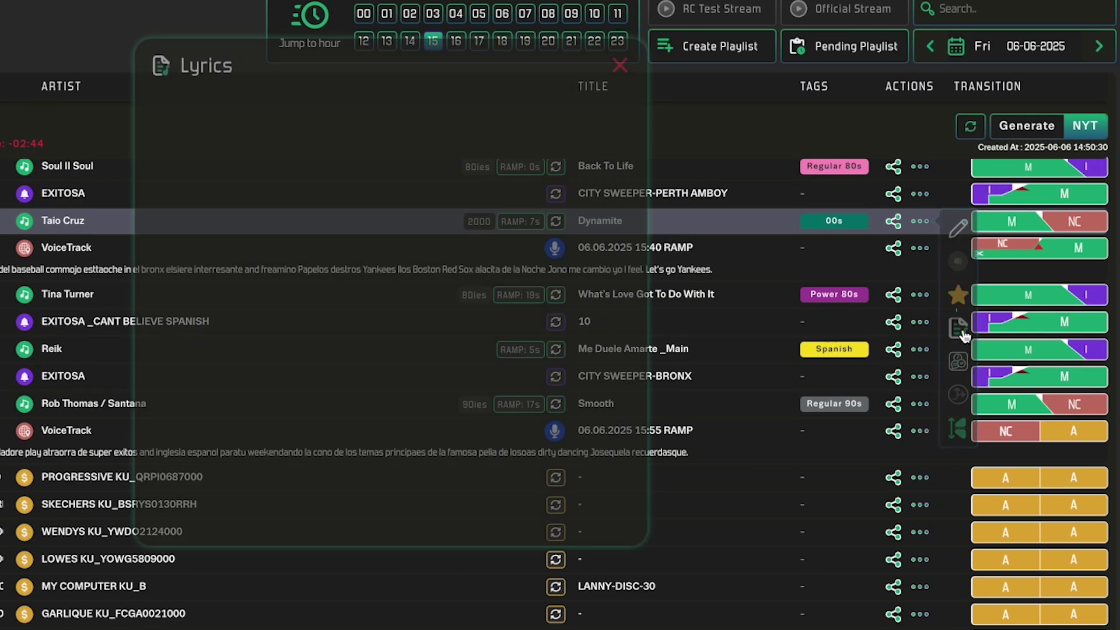
click(620, 65)
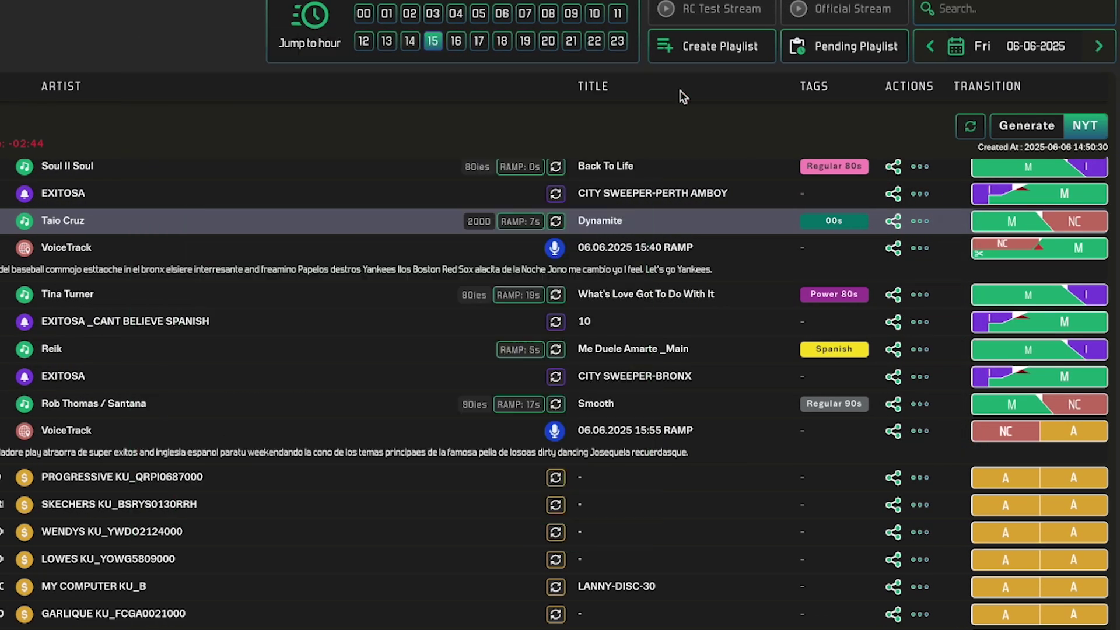
View the social media overview for Taio Cruz from the "Dynamite" entry and close it.
click(920, 223)
click(958, 364)
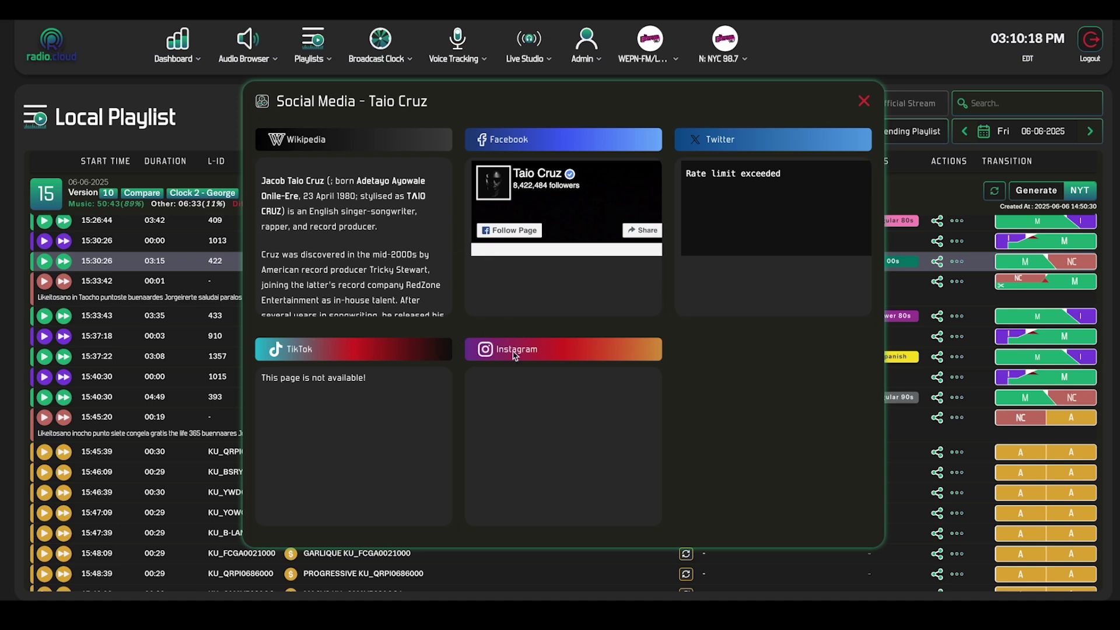
click(864, 103)
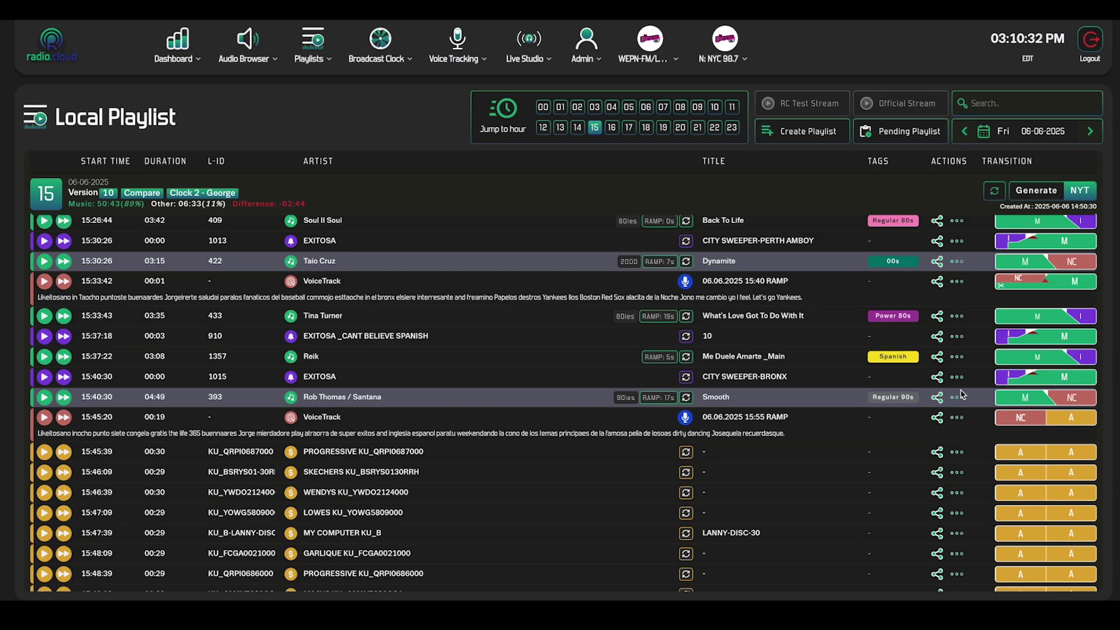
scroll(963, 284, down, 5)
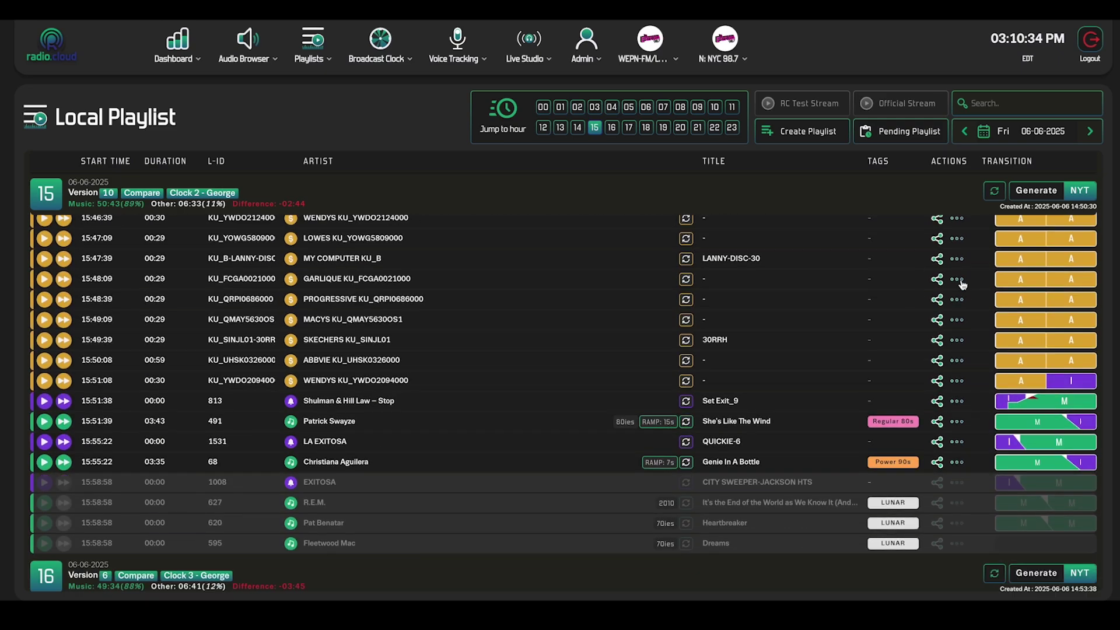
Examine the color-coded item types, hour headers and greyed-out entries closing hours 14 to 16 of the Local Playlist.
scroll(963, 284, down, 10)
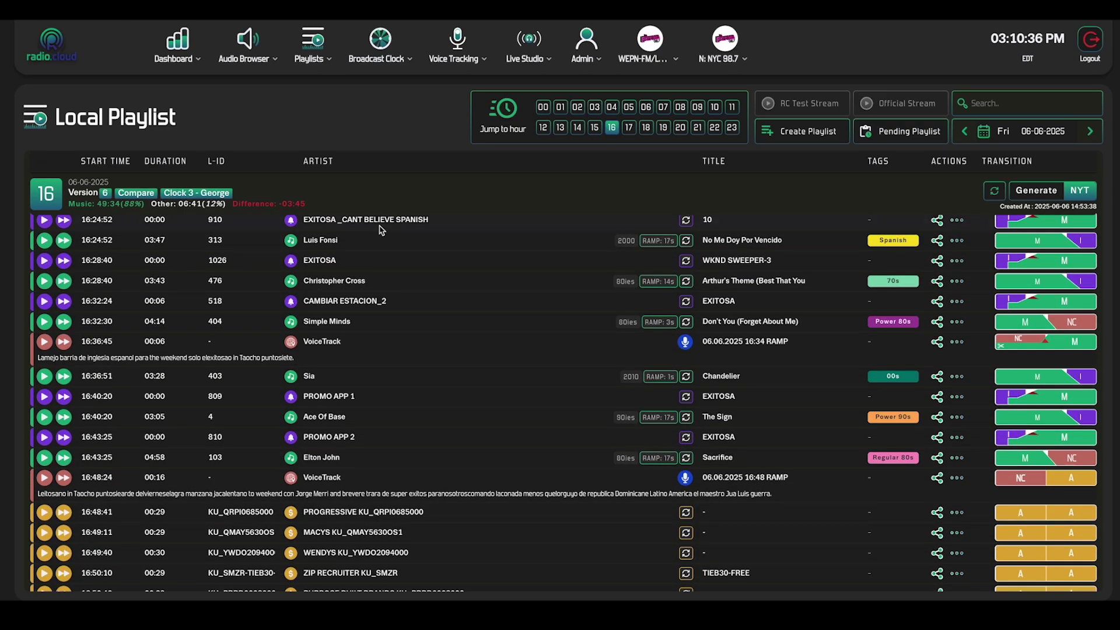
scroll(381, 229, down, 10)
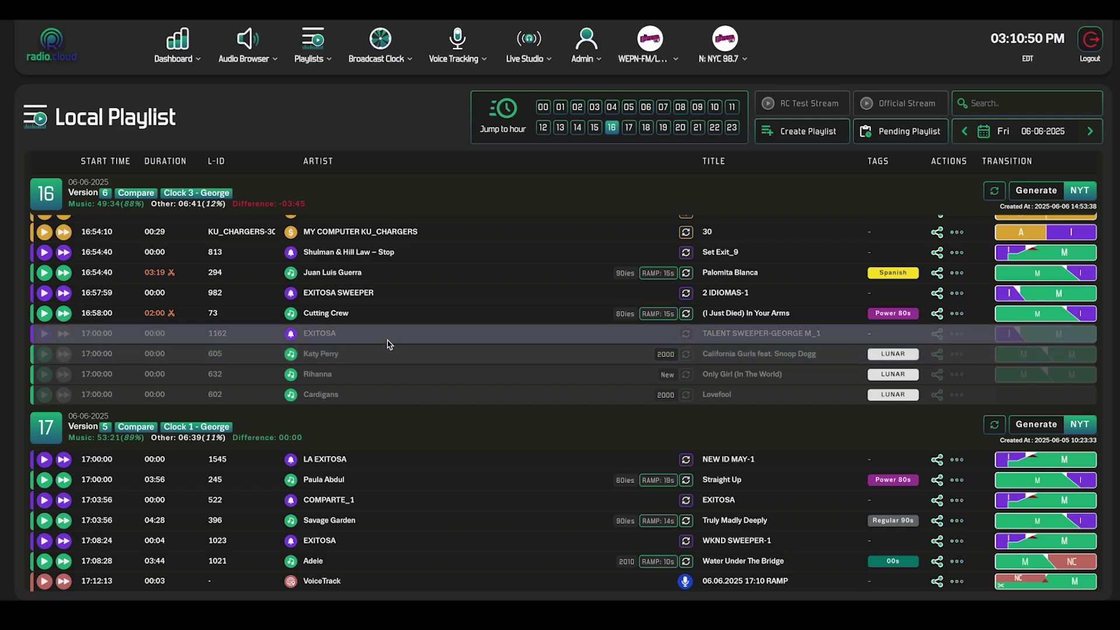
scroll(374, 347, up, 10)
scroll(390, 344, up, 15)
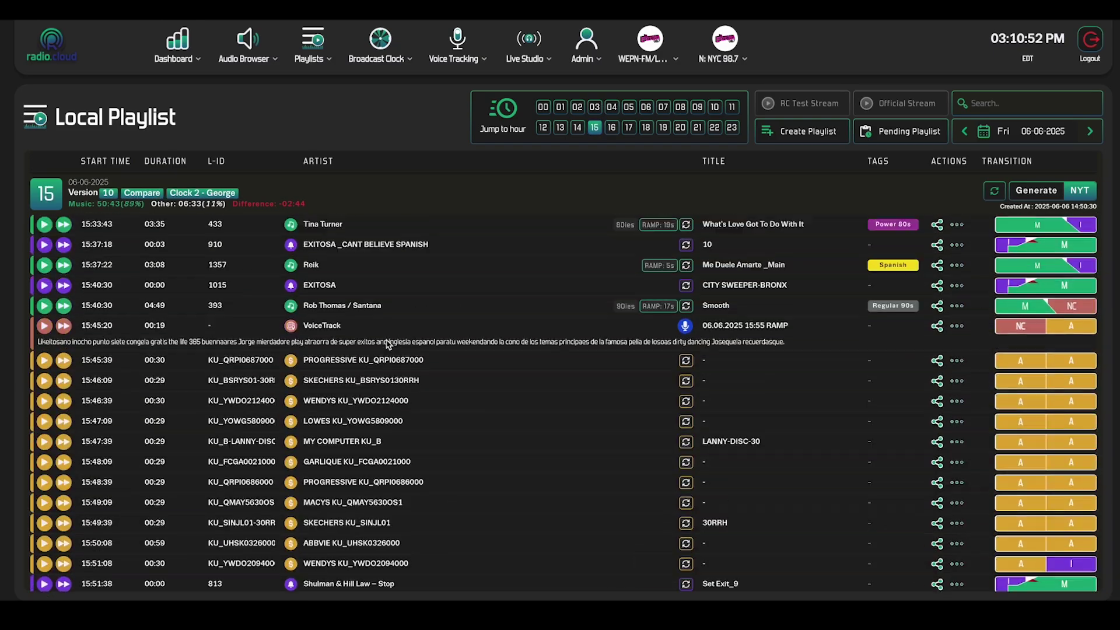
scroll(389, 344, up, 10)
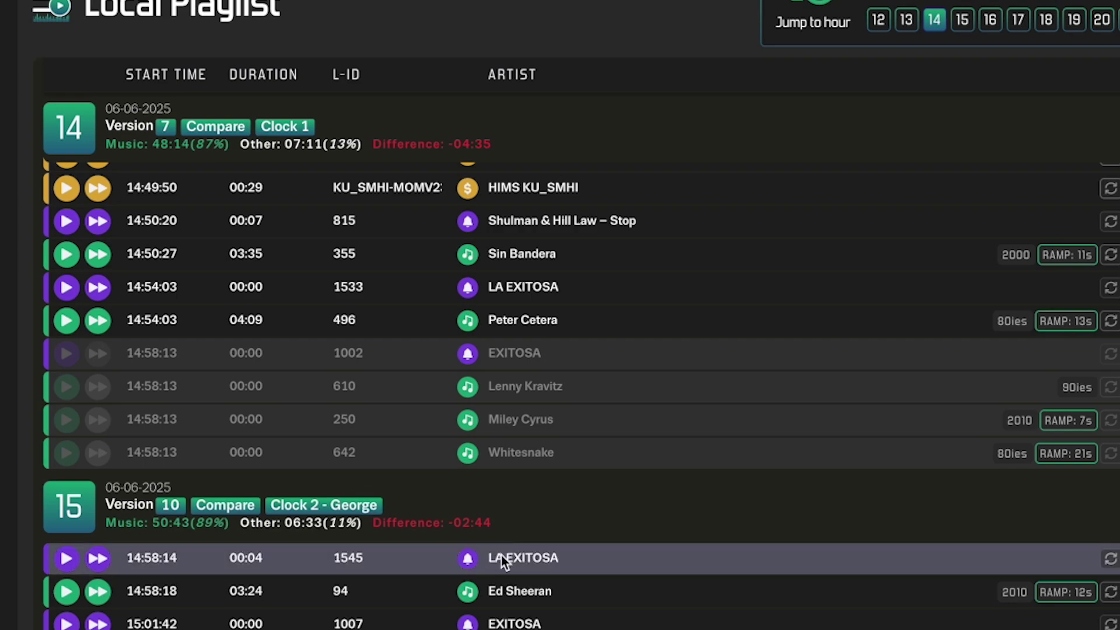
scroll(778, 170, down, 3)
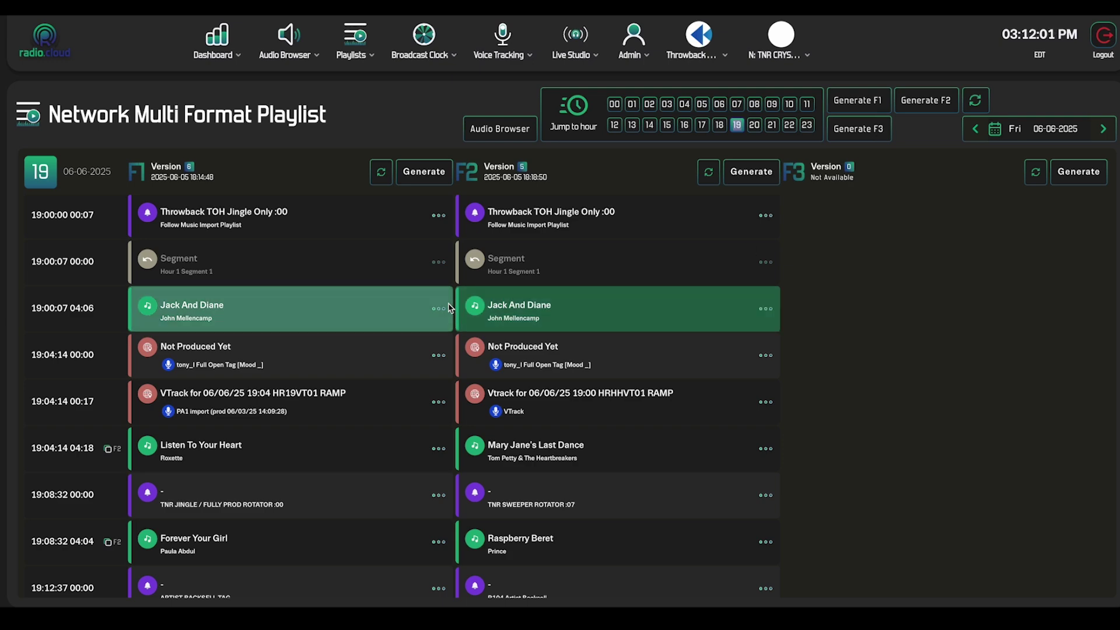
Compare the F1 and F2 formats item by item through hour 19, checking which songs they share and where they differ.
scroll(327, 239, down, 1)
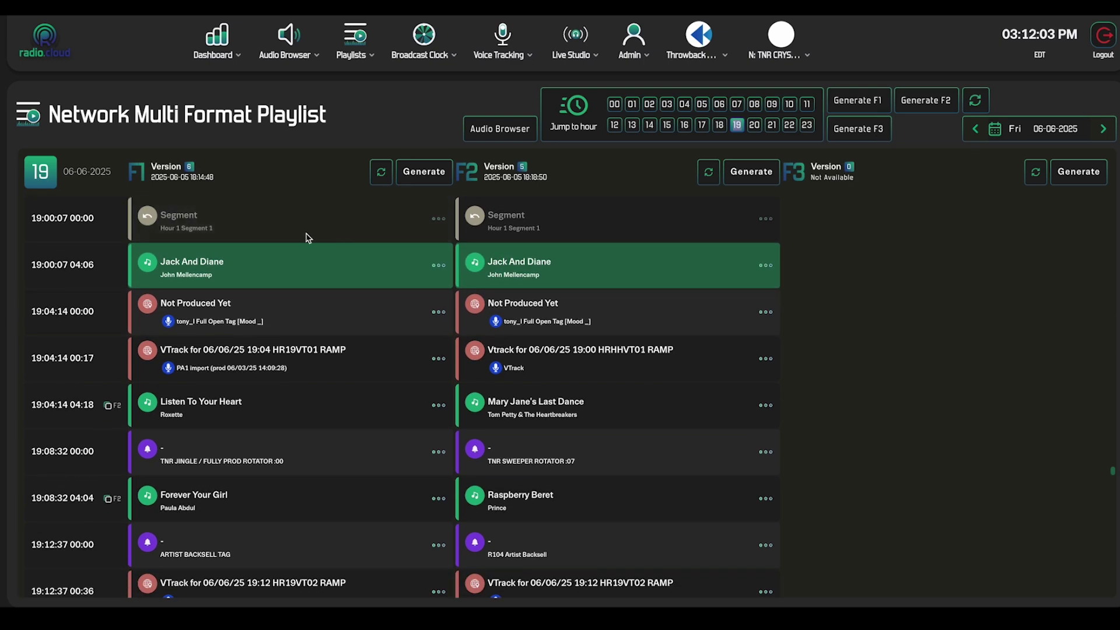
scroll(571, 261, down, 2)
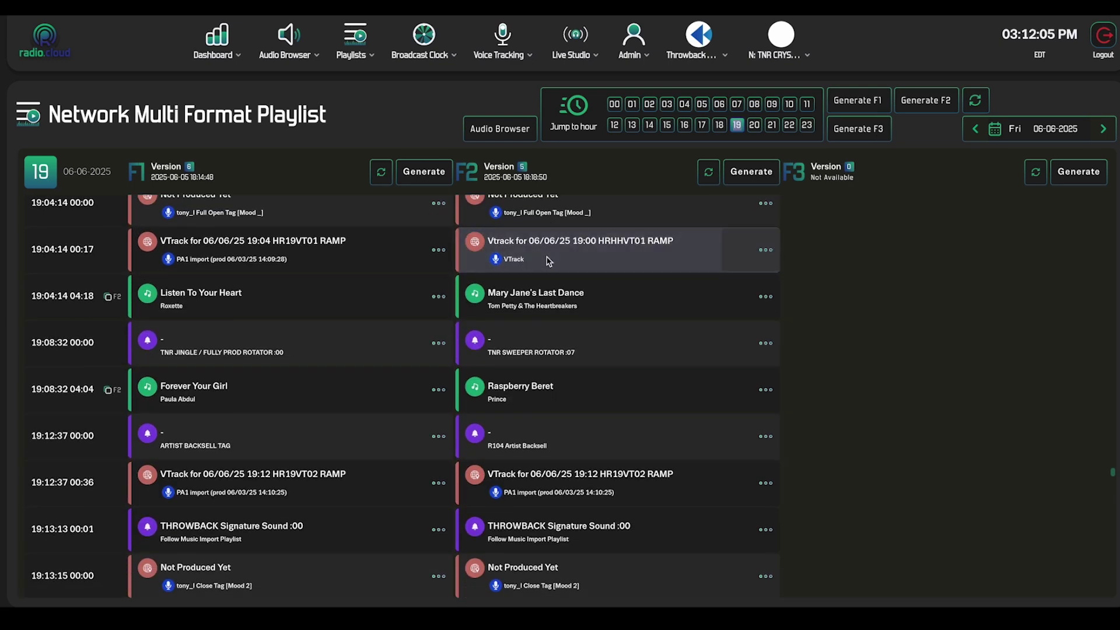
scroll(593, 300, up, 3)
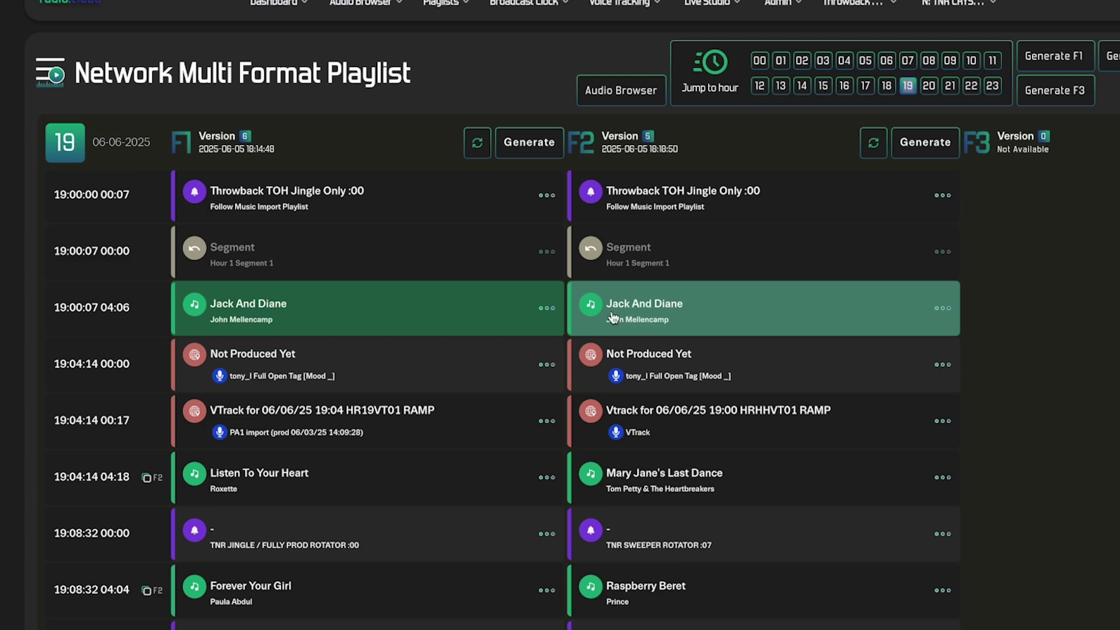
scroll(629, 318, down, 3)
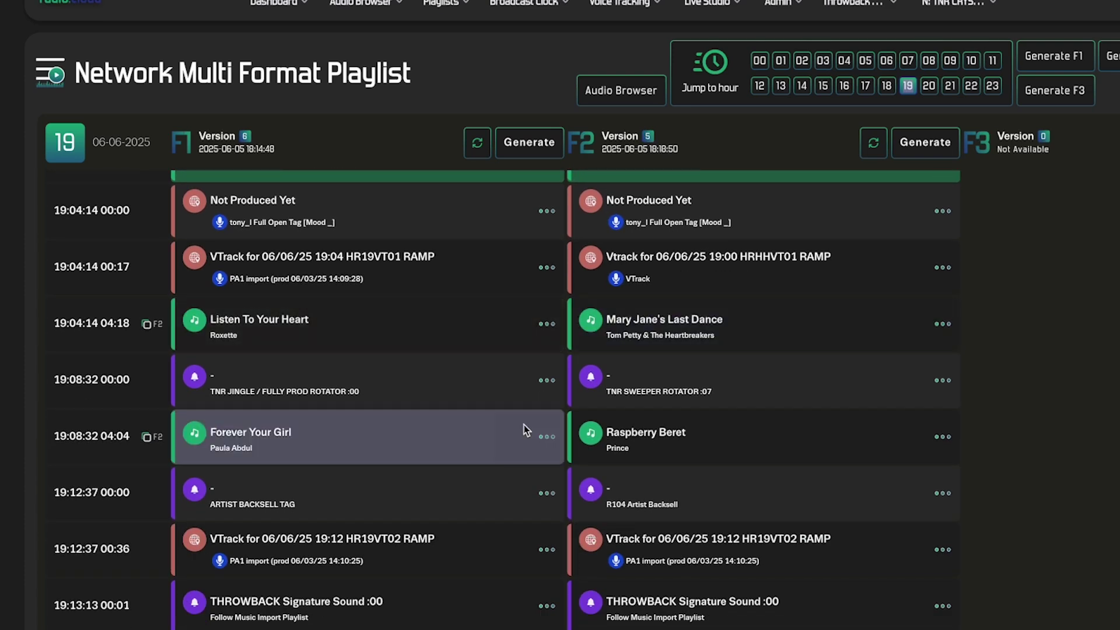
scroll(545, 439, down, 5)
scroll(544, 443, down, 5)
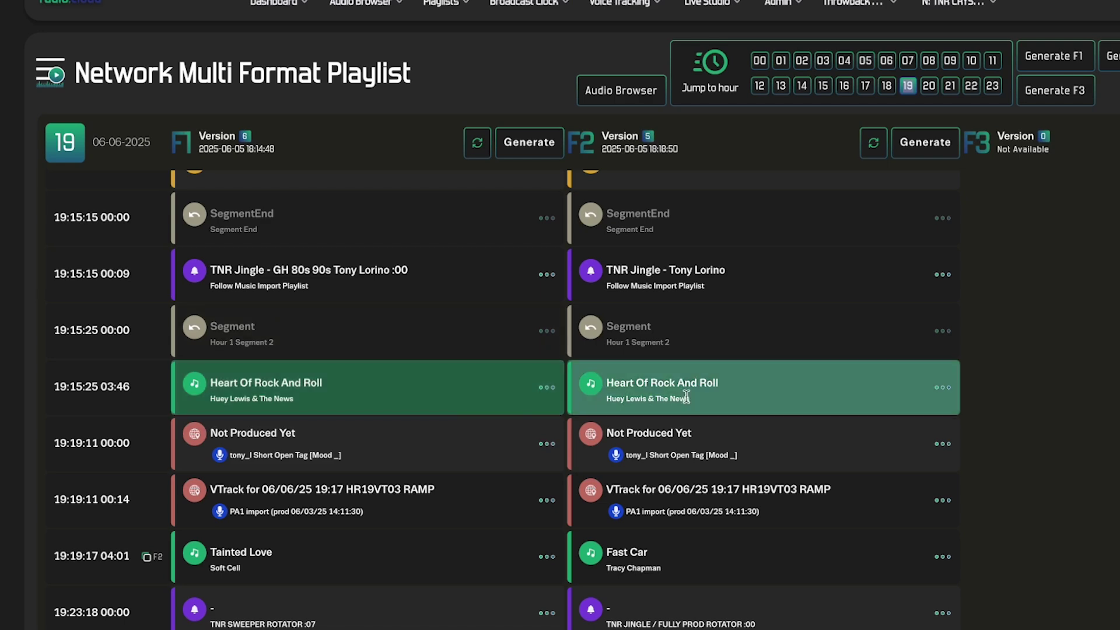
scroll(443, 408, down, 2)
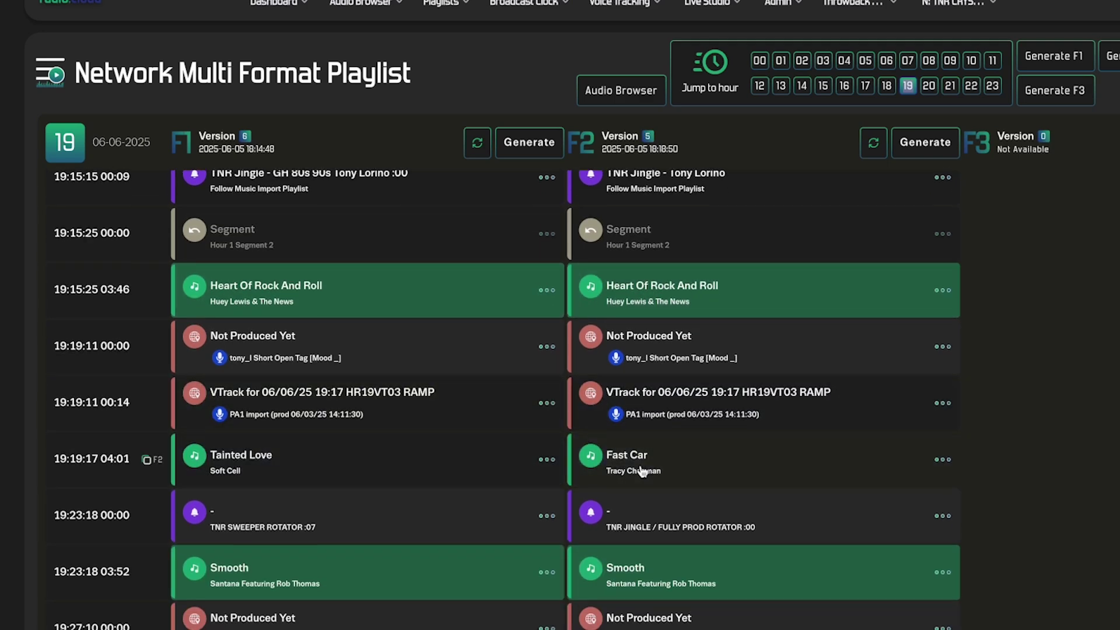
scroll(500, 458, down, 2)
scroll(666, 461, down, 2)
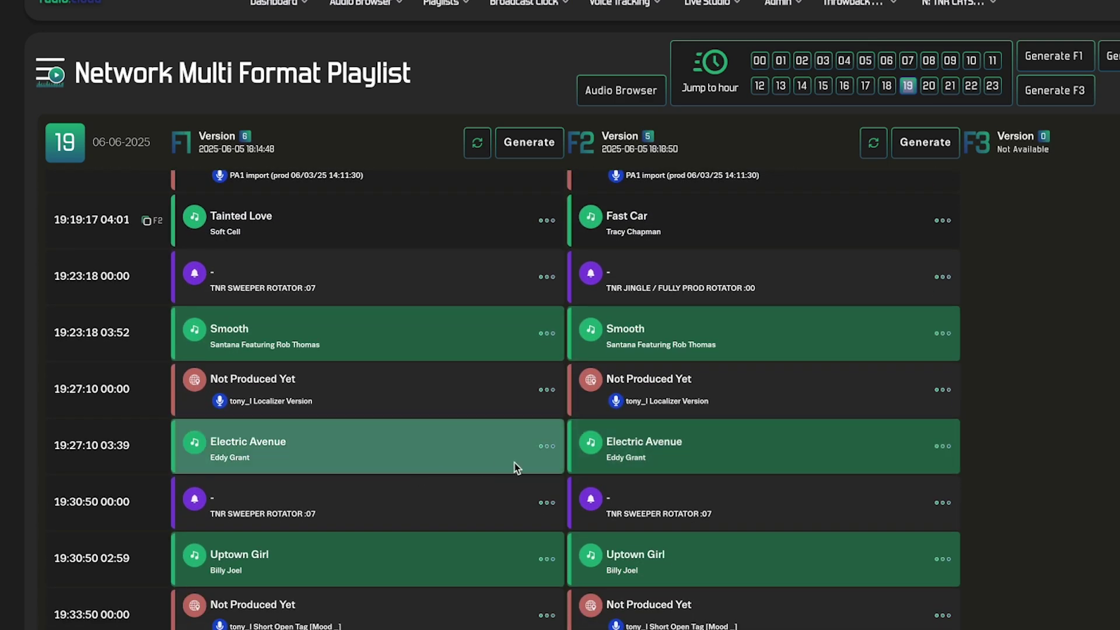